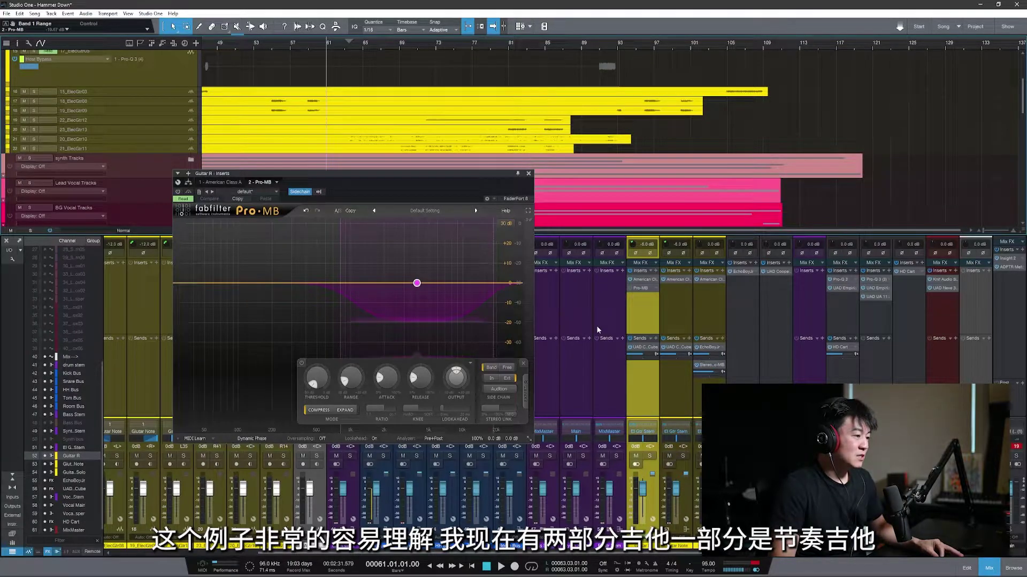
- Solo the Guitar R bus and play the rhythm guitars from bar 61
click(651, 457)
key(space)
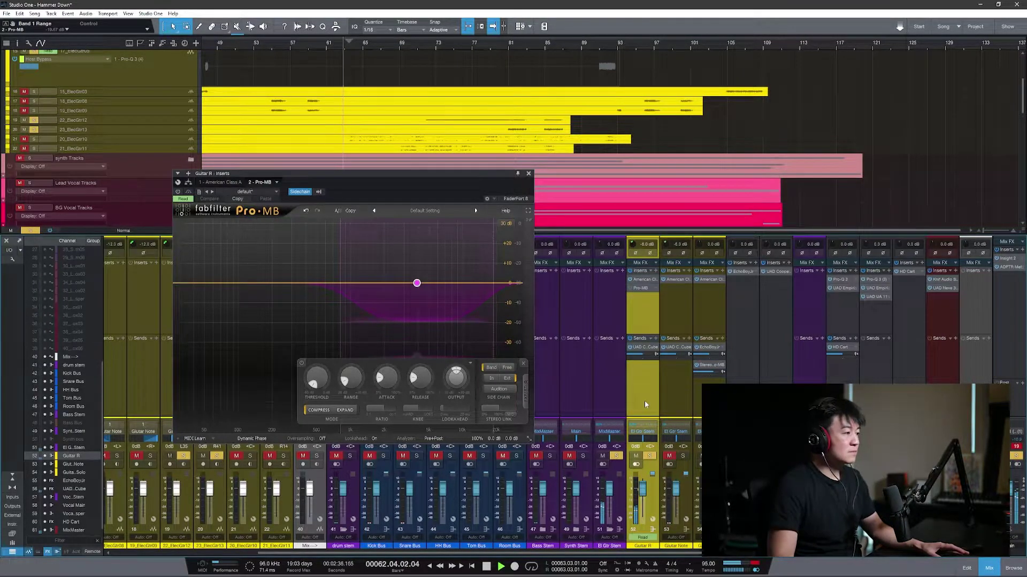
key(space)
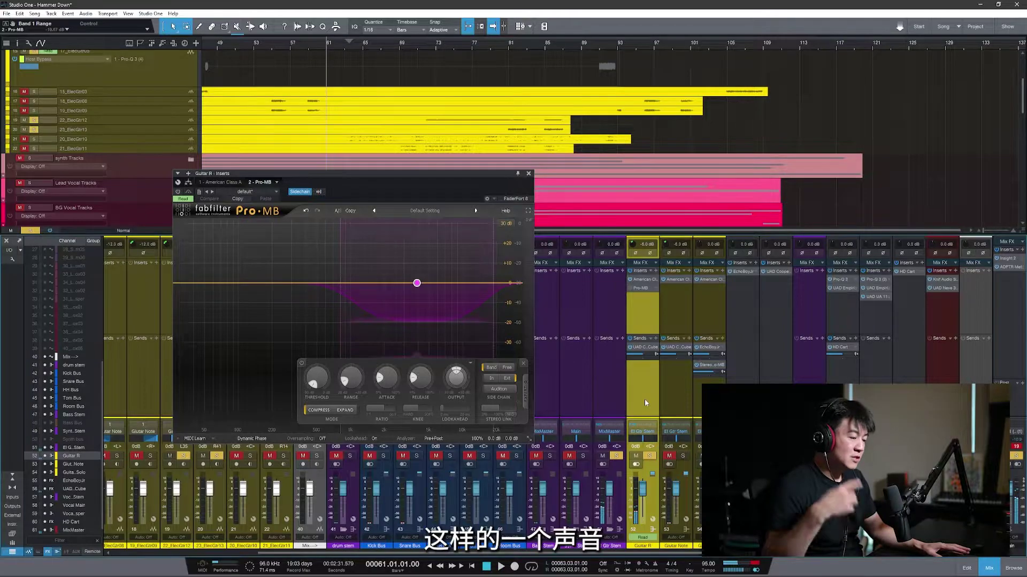
- Switch the solo from the Guitar R bus to the lead guitar part and play it from bar 65
click(649, 456)
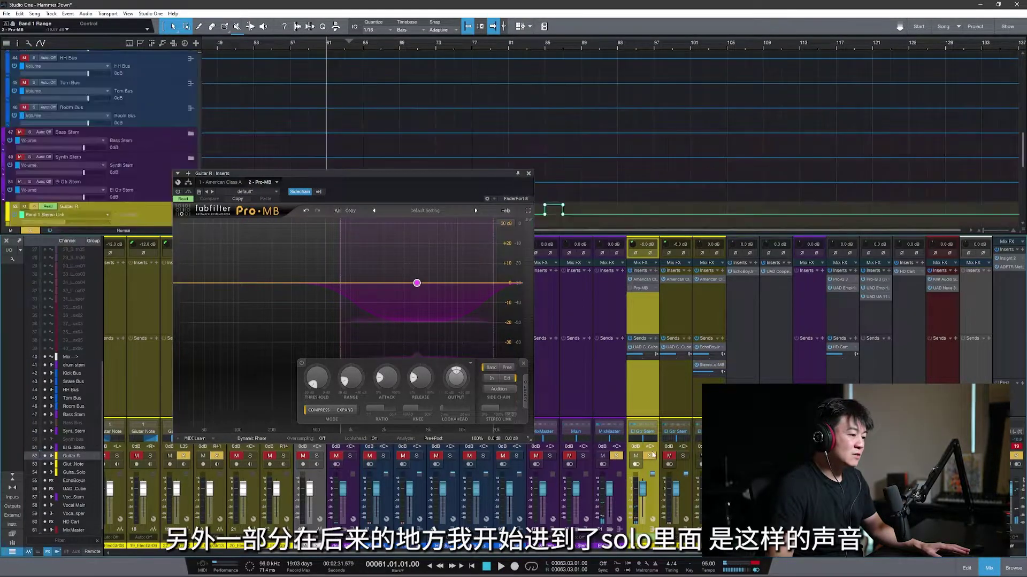
click(683, 456)
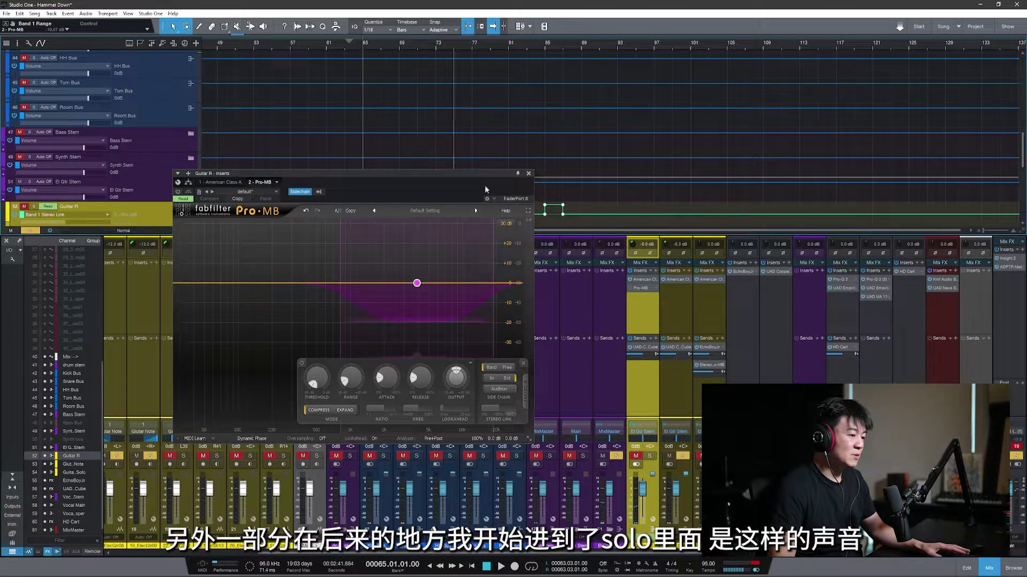
scroll(550, 177, up, 10)
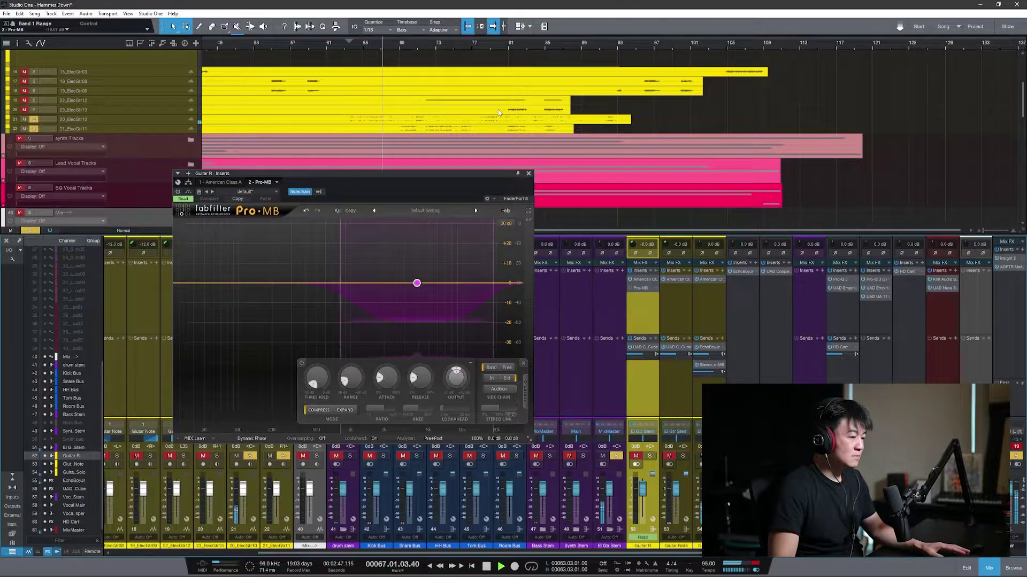
key(space)
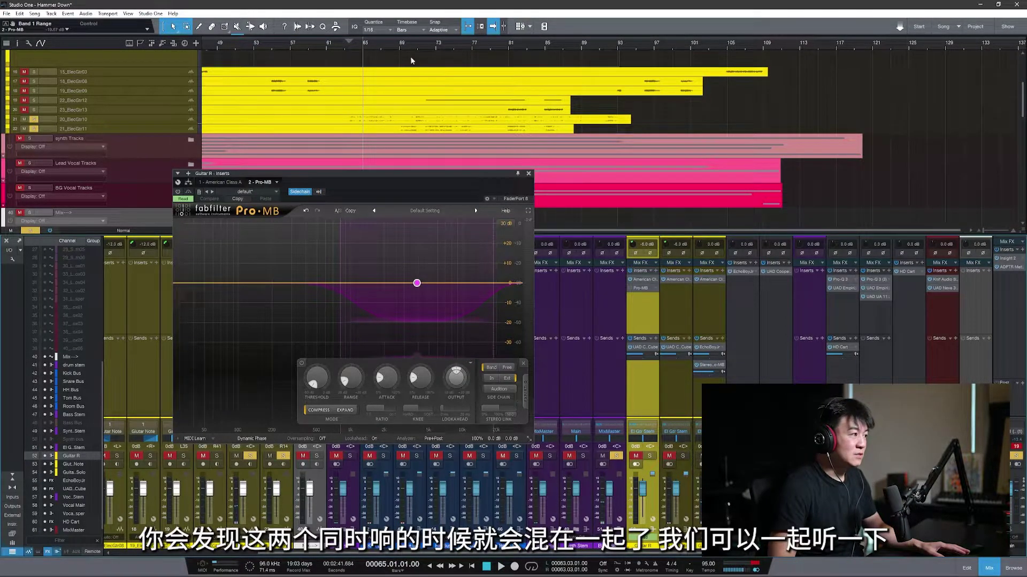
- Clear the solos and play the full mix from bar 63
click(344, 47)
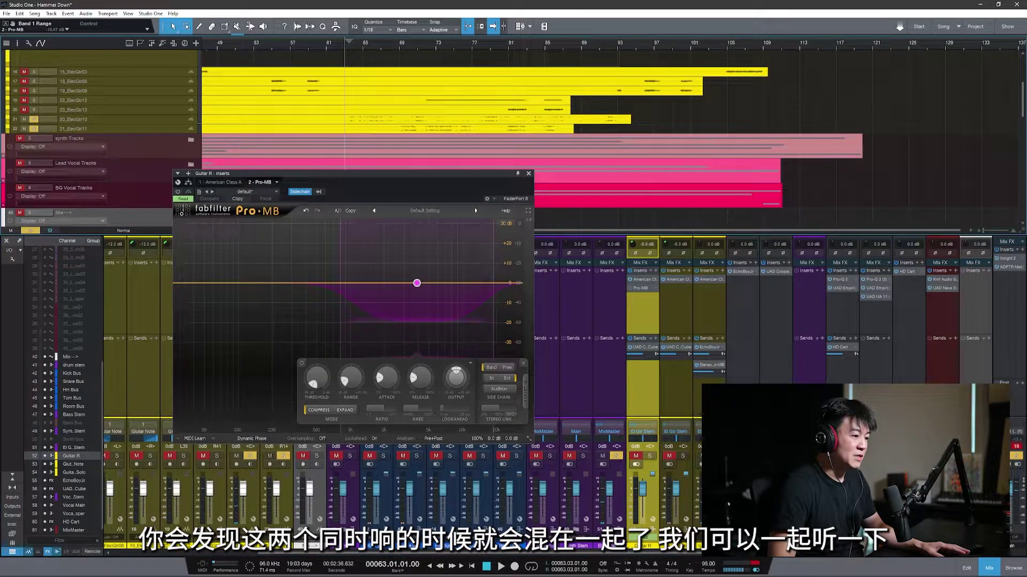
key(shift+s)
key(space)
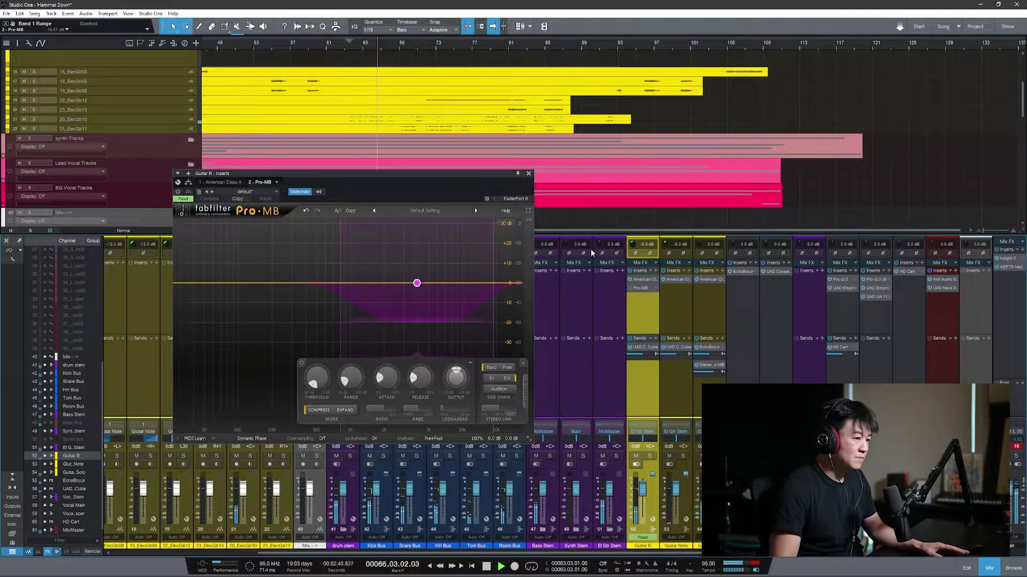
key(space)
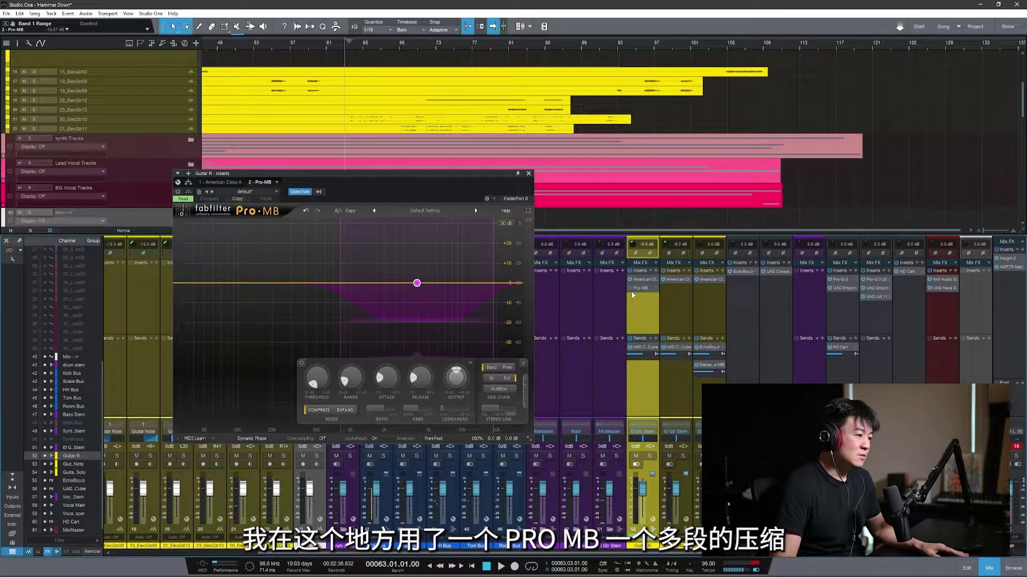
- Examine the sidechain source routed to Pro-MB and the compression band's low slope, high slope and gain point
click(311, 194)
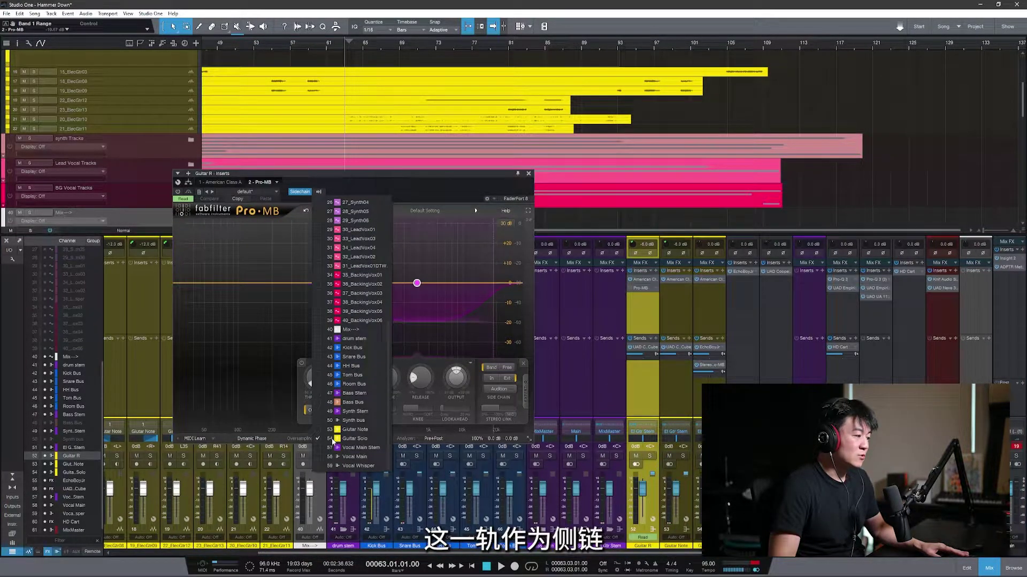
click(438, 184)
mouse_move(374, 289)
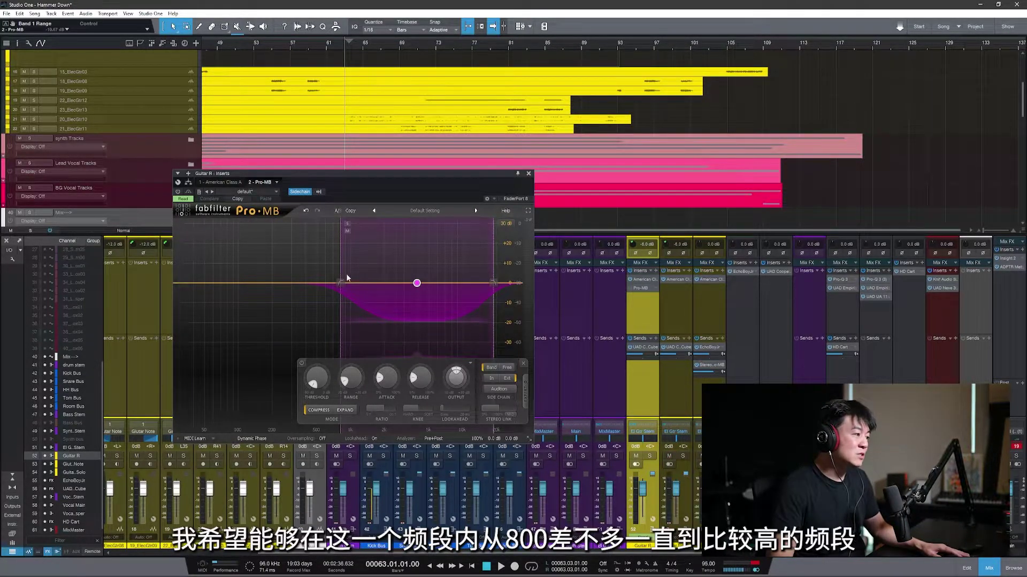
mouse_move(341, 281)
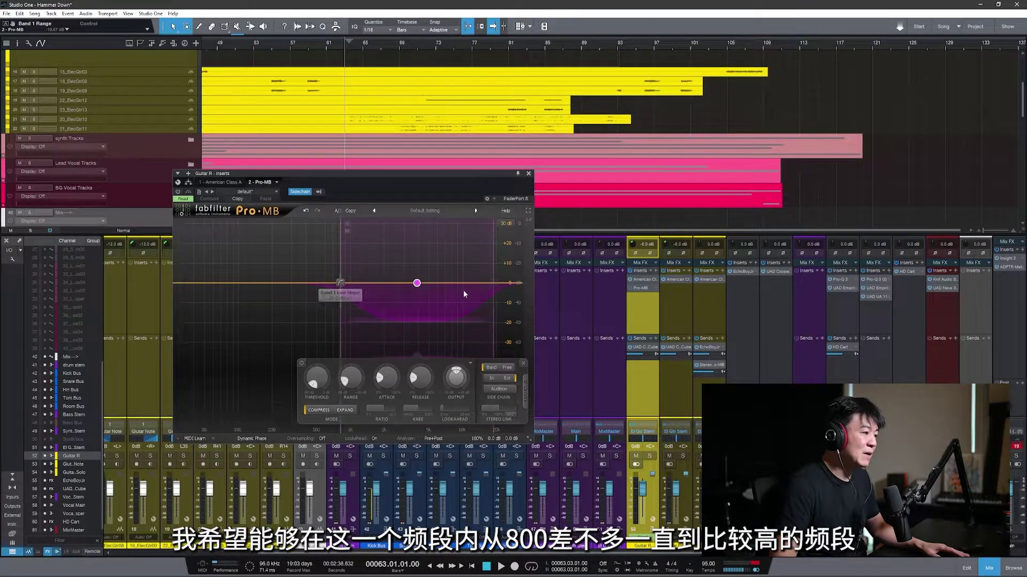
mouse_move(493, 284)
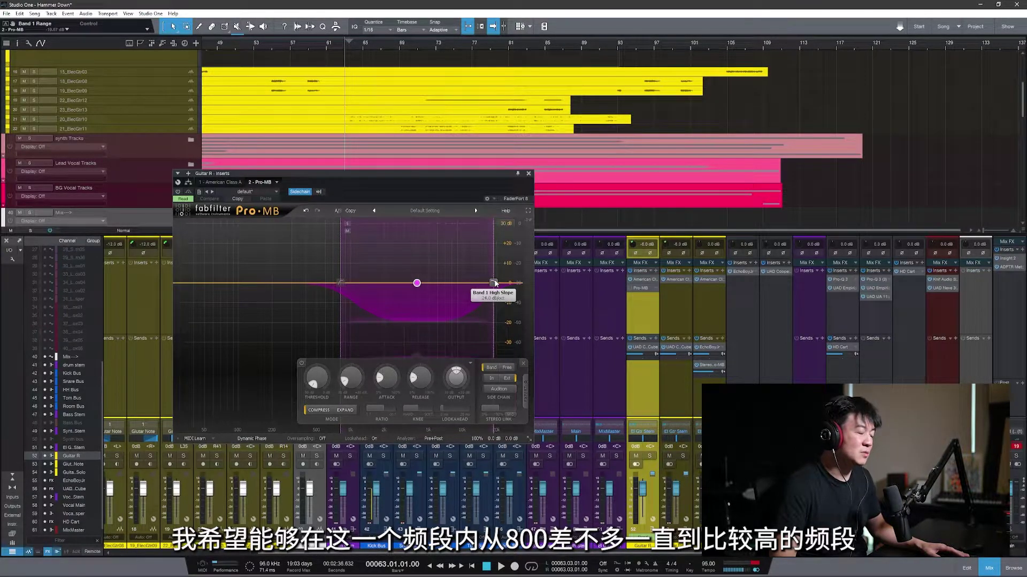
mouse_move(417, 283)
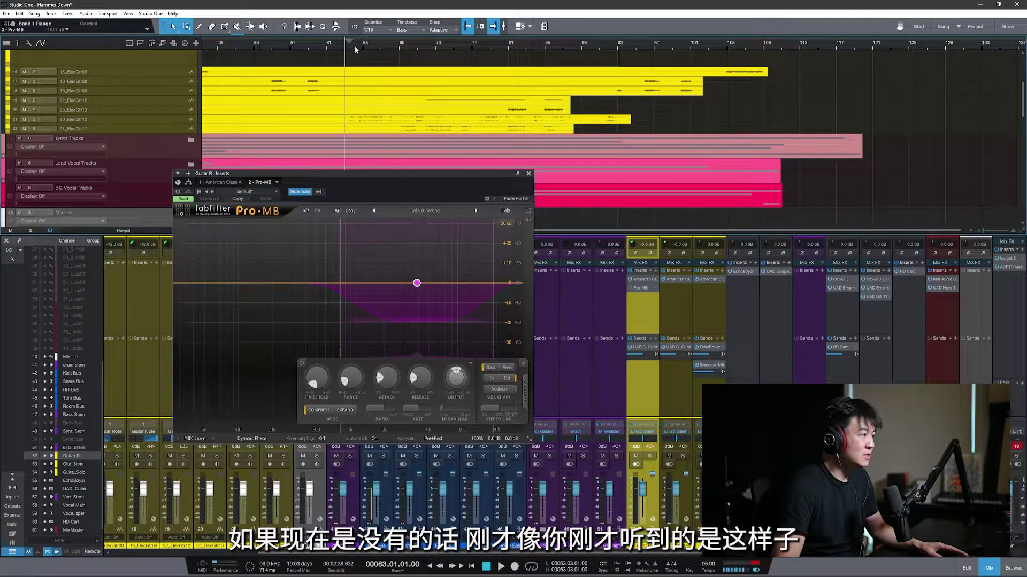
- Play from bar 63, comparing Pro-MB on Guitar R on and off, and replay the passage with it on
scroll(353, 46, up, 2)
key(space)
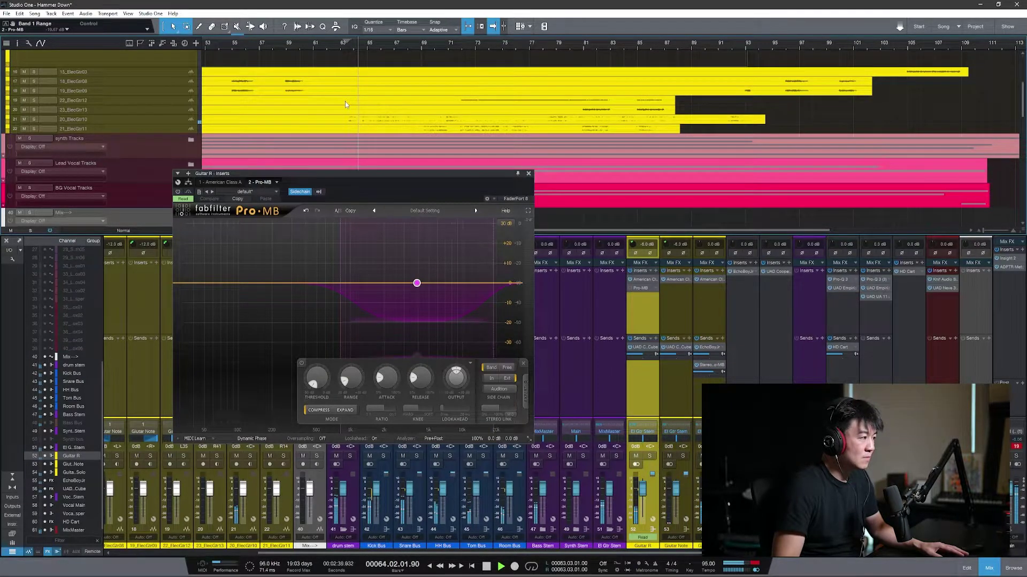
click(178, 192)
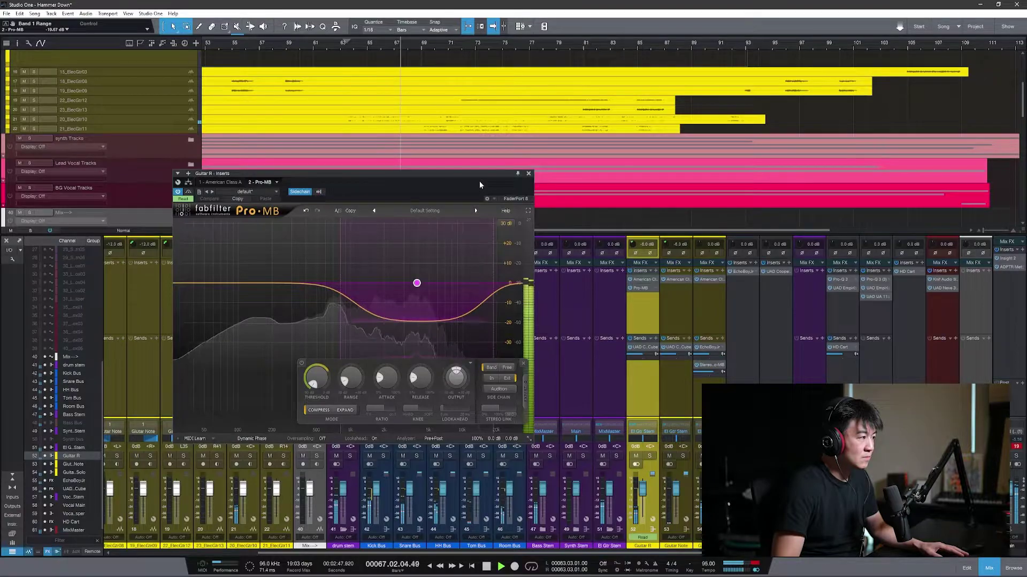
click(178, 192)
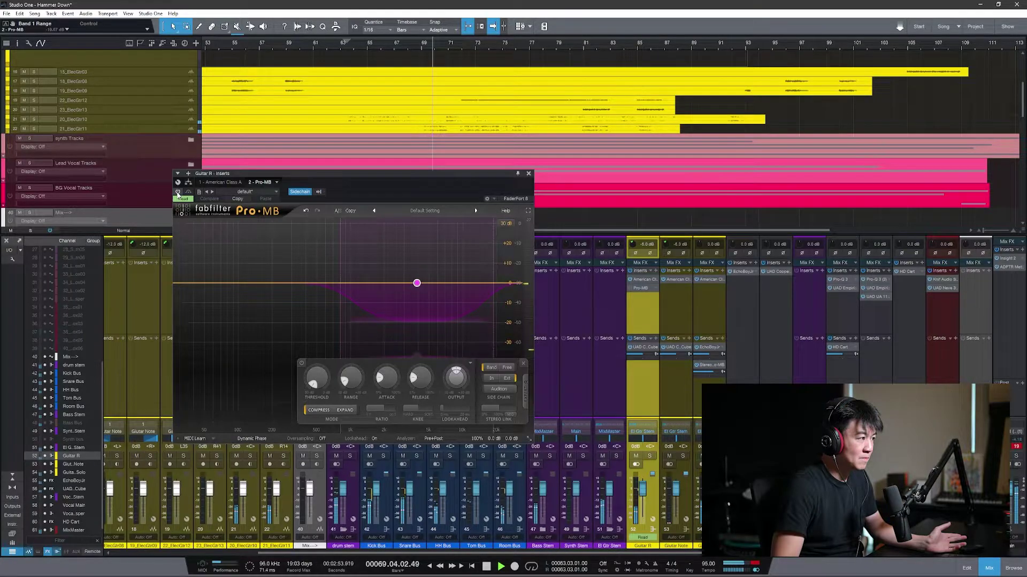
click(178, 192)
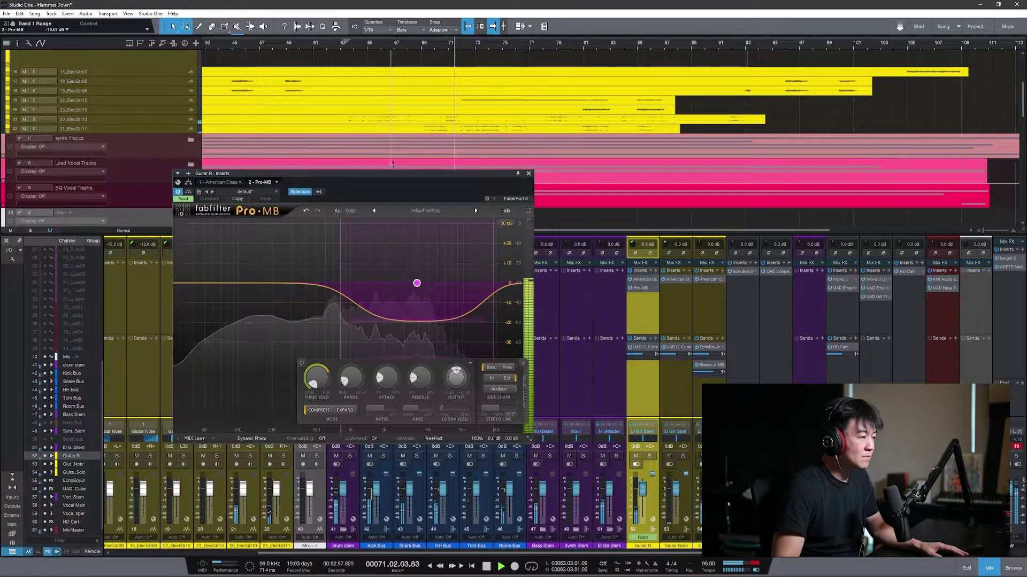
click(347, 46)
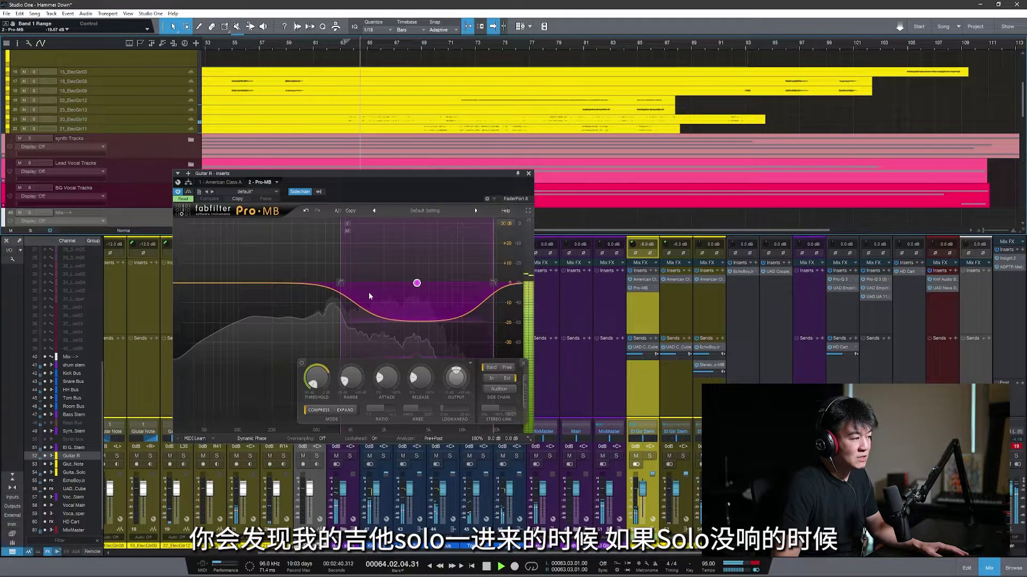
key(space)
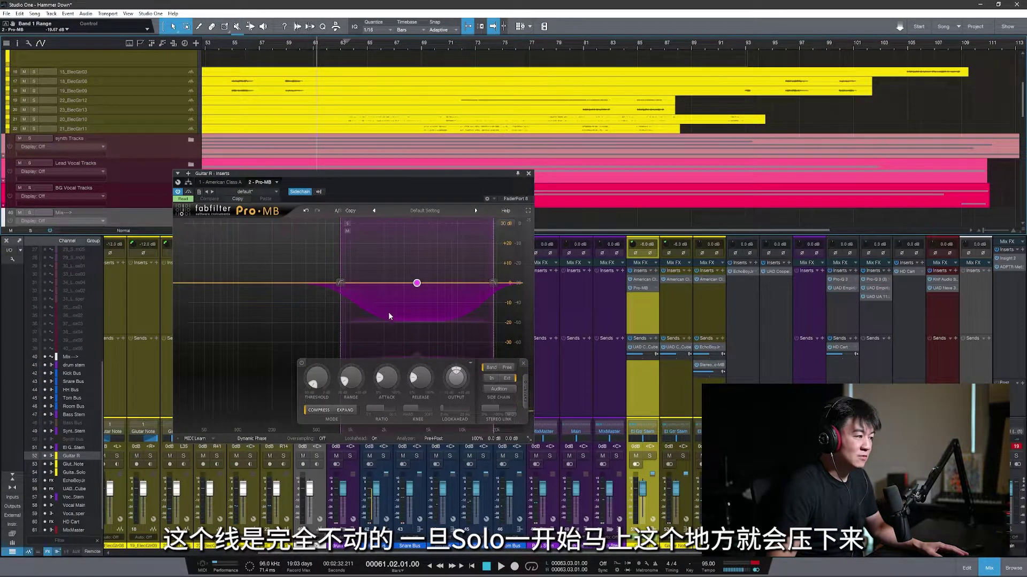
- Play the mix from bar 61 and compare the guitar solo entry with Pro-MB switched off and back on
click(322, 49)
key(space)
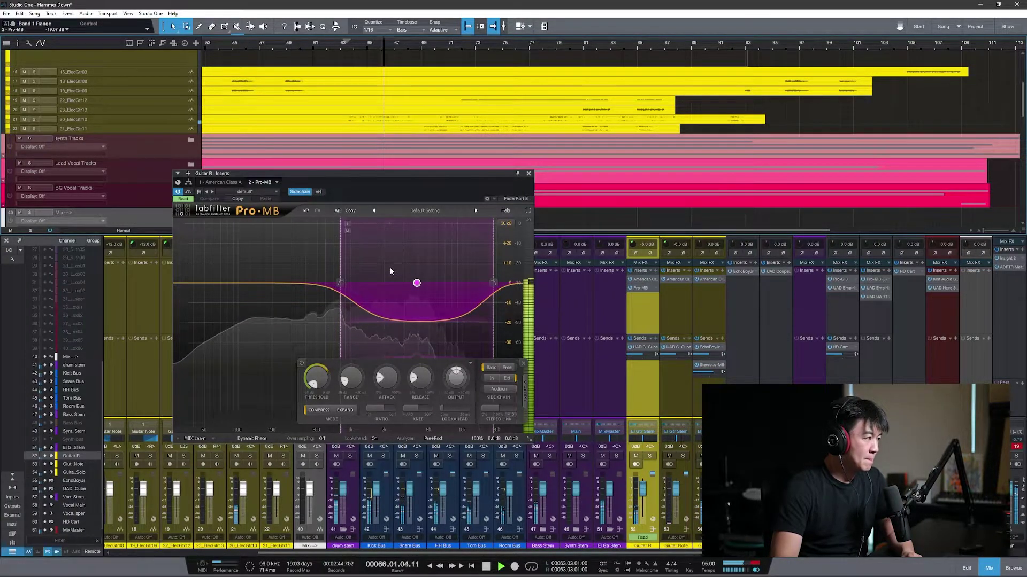
click(179, 192)
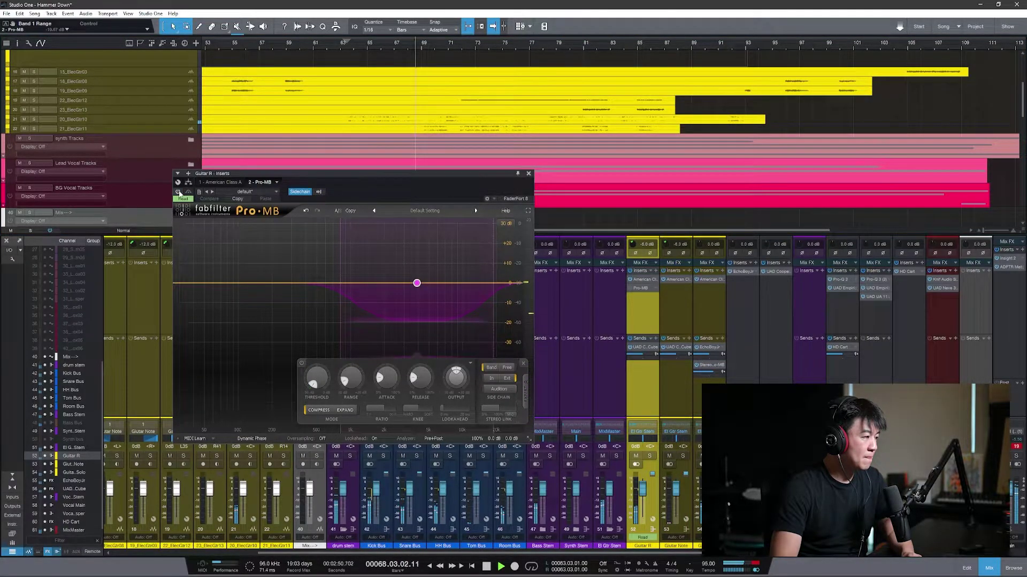
click(178, 192)
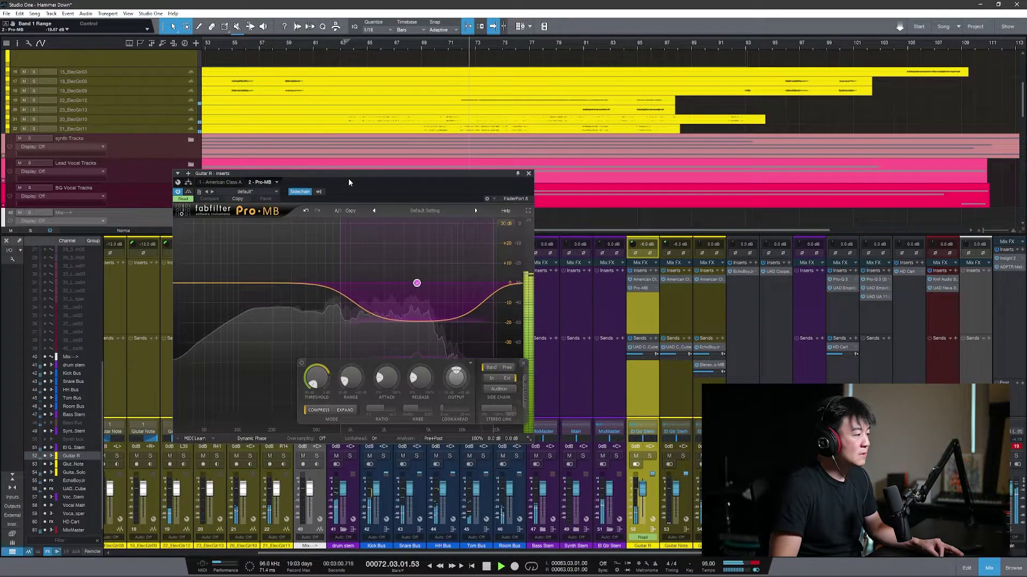
key(space)
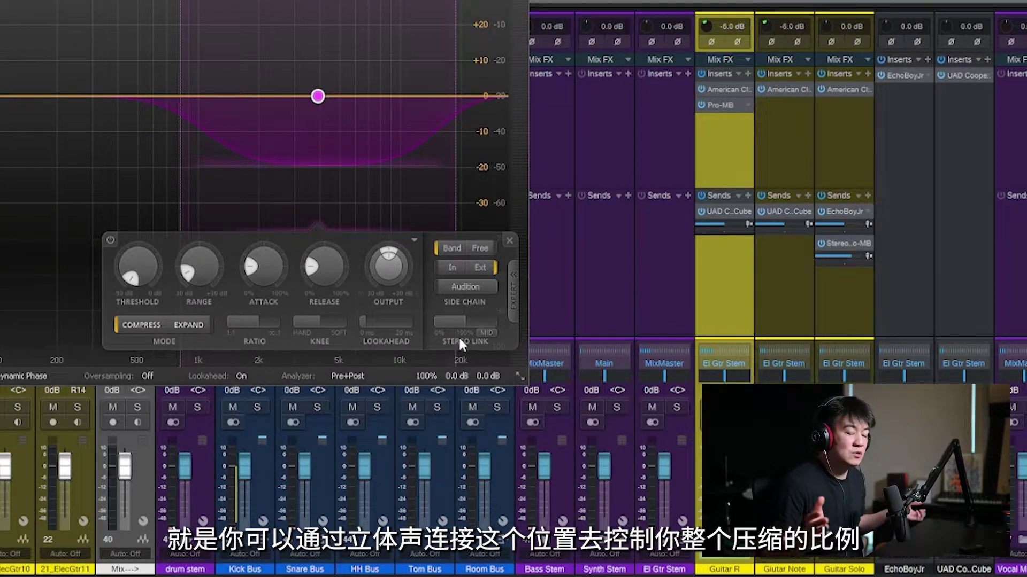
- Switch off the Pro-MB insert on the Guitar R bus and play the passage without compression
mouse_move(464, 329)
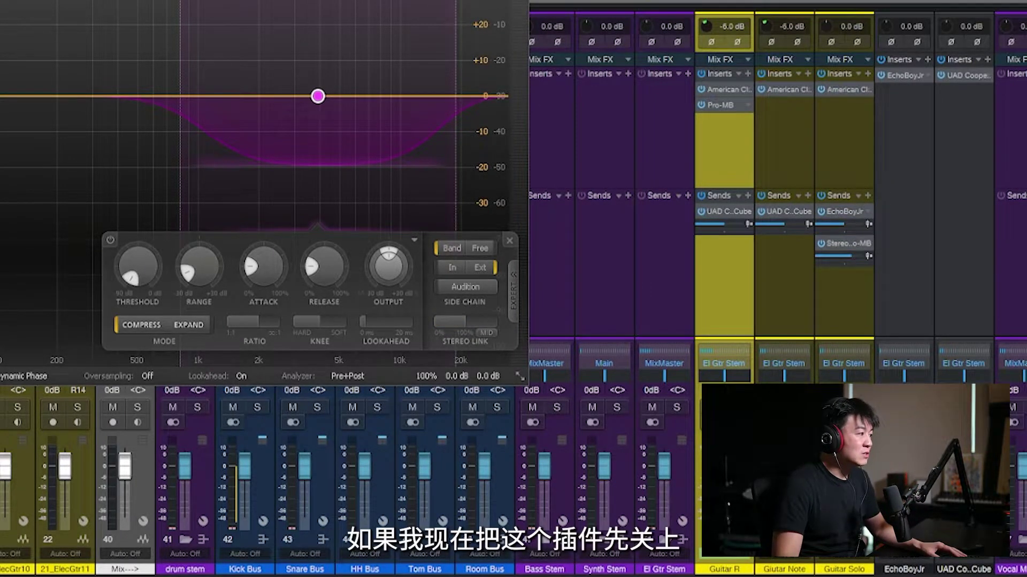
click(701, 104)
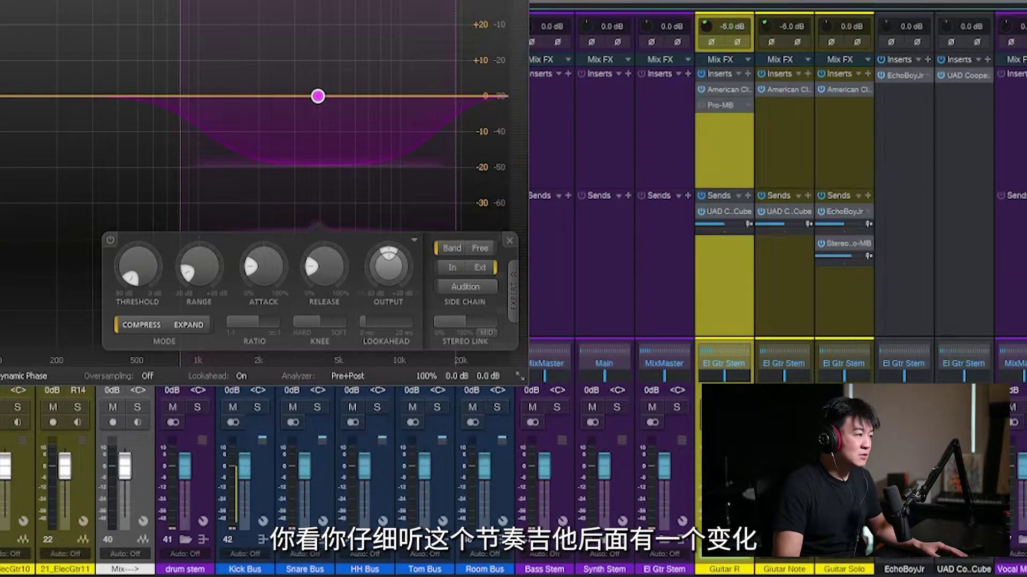
key(space)
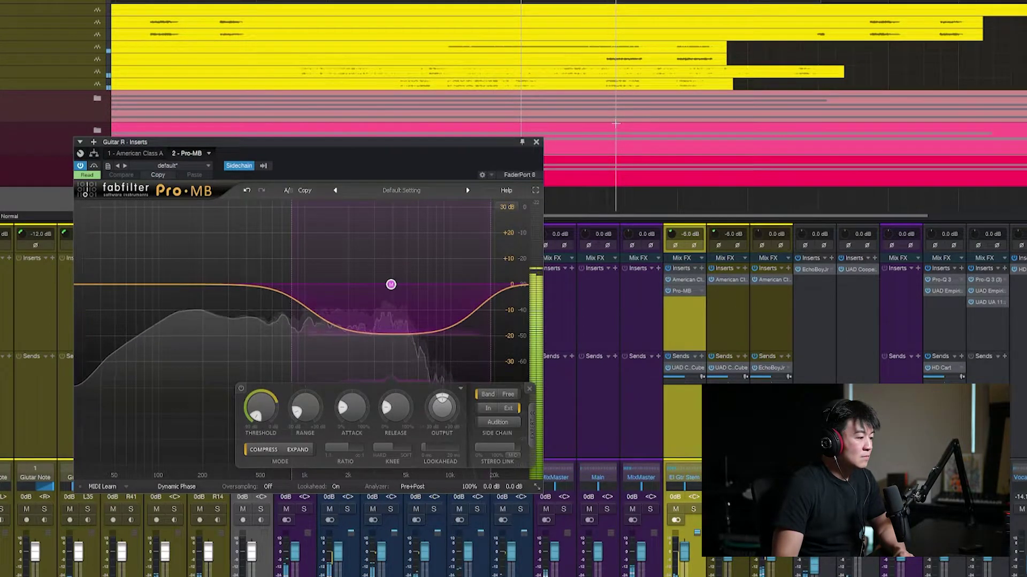
- Bypass Pro-MB and restore it during playback to compare the rhythm guitars behind the solo
click(93, 166)
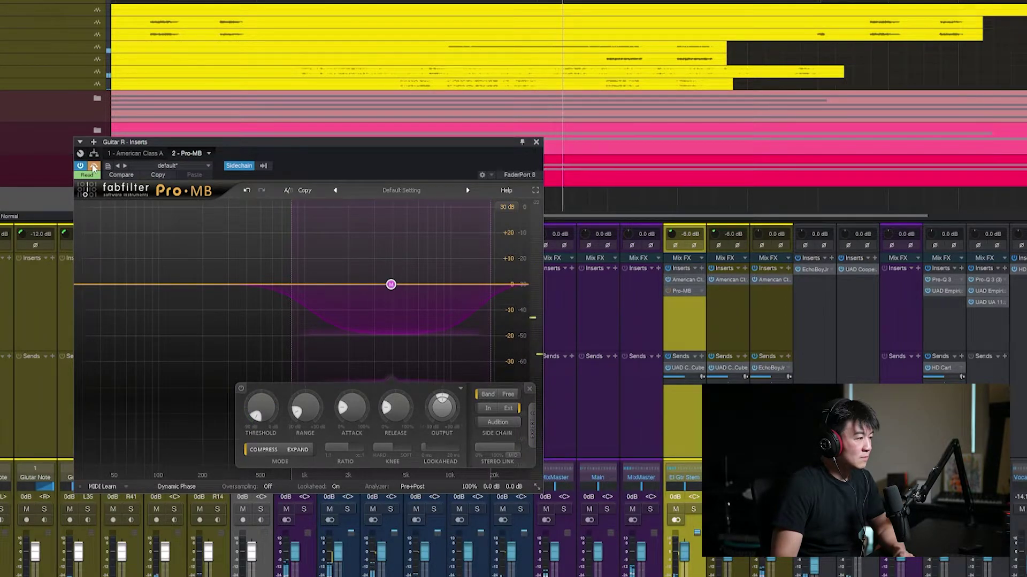
click(93, 167)
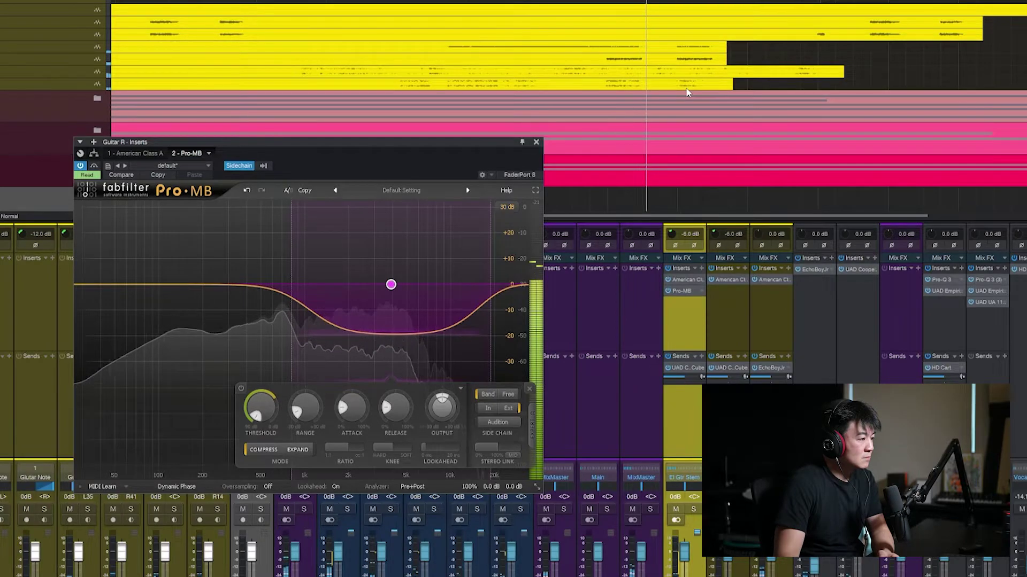
mouse_move(497, 452)
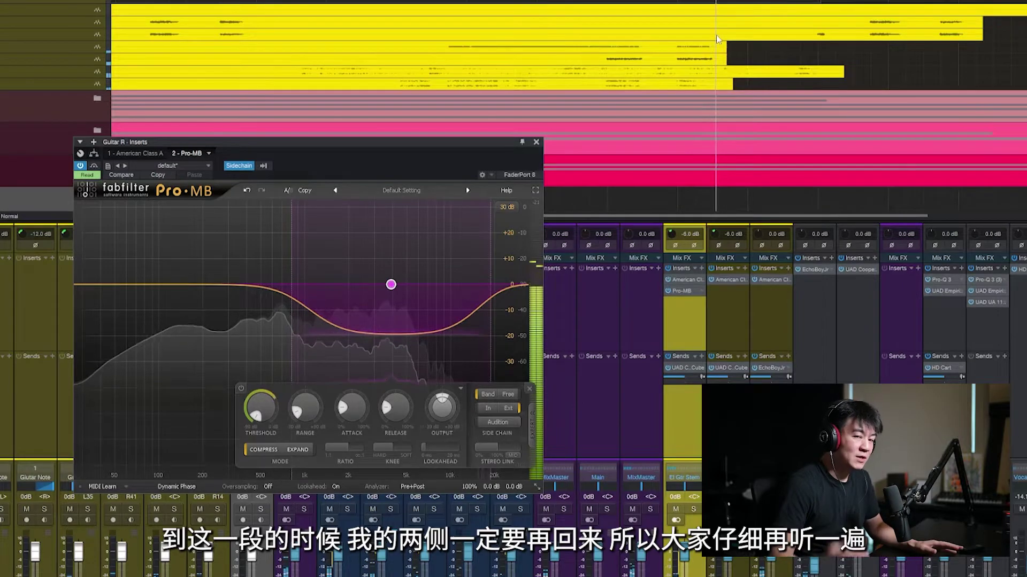
- Stop playback and replay the guitar solo passage with Pro-MB active
key(space)
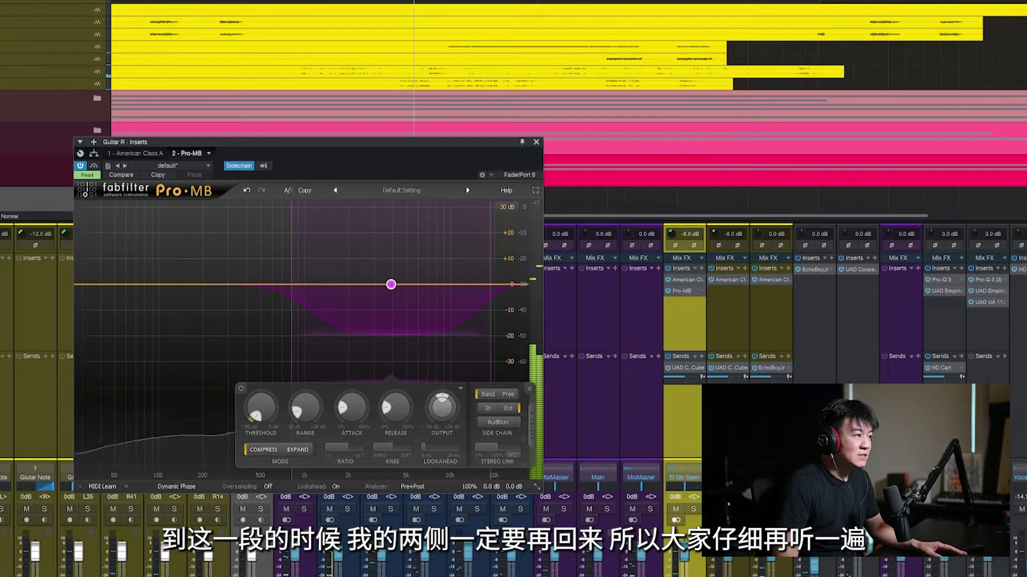
key(space)
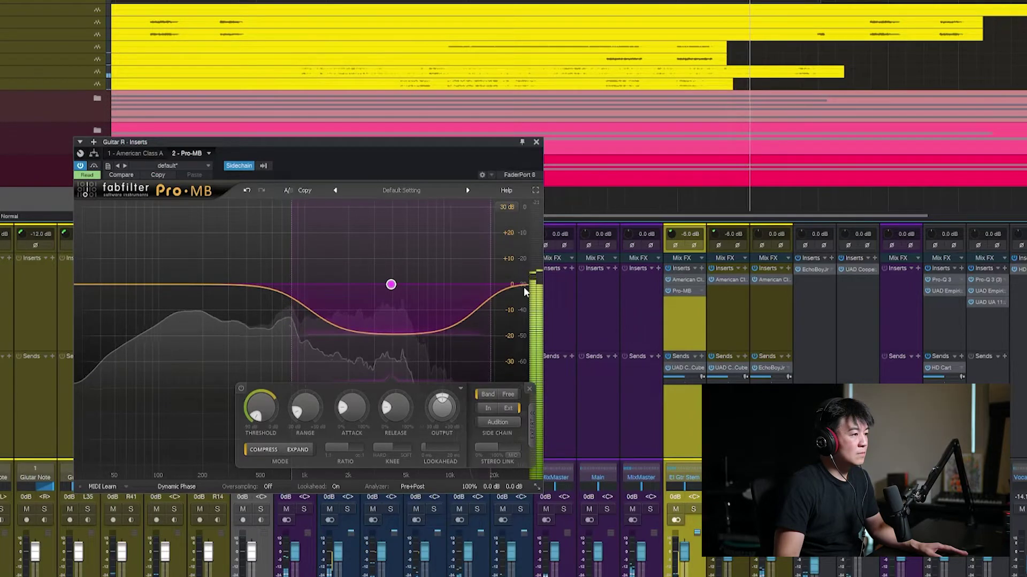
key(space)
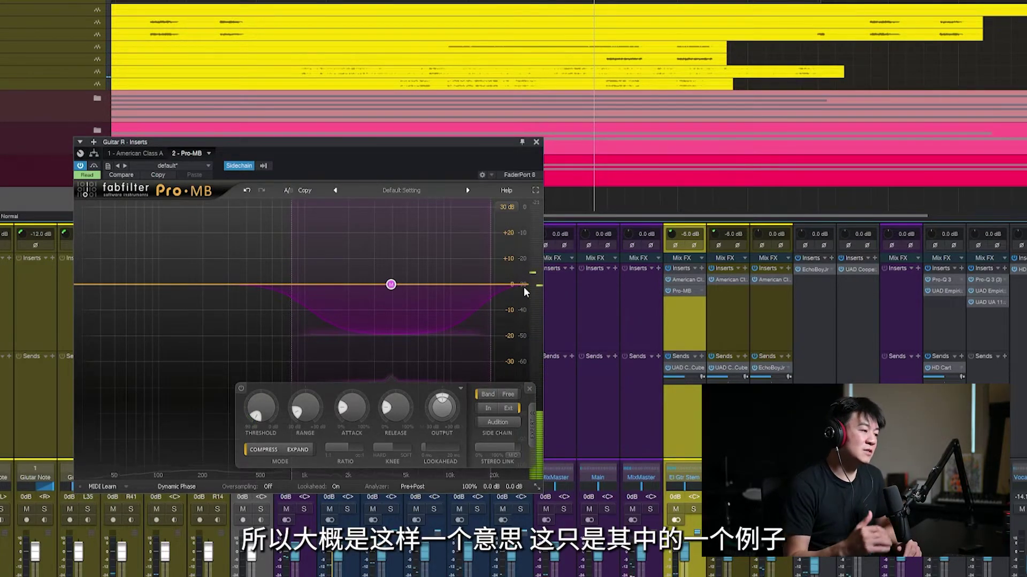